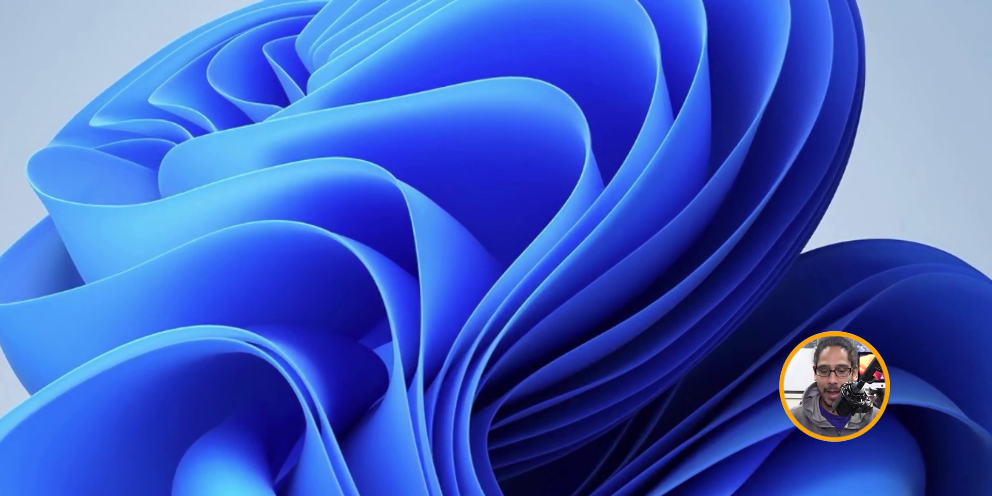
- Launch Registry Editor by running 'regedit' from the Run dialog on the Win+X menu
right_click(319, 74)
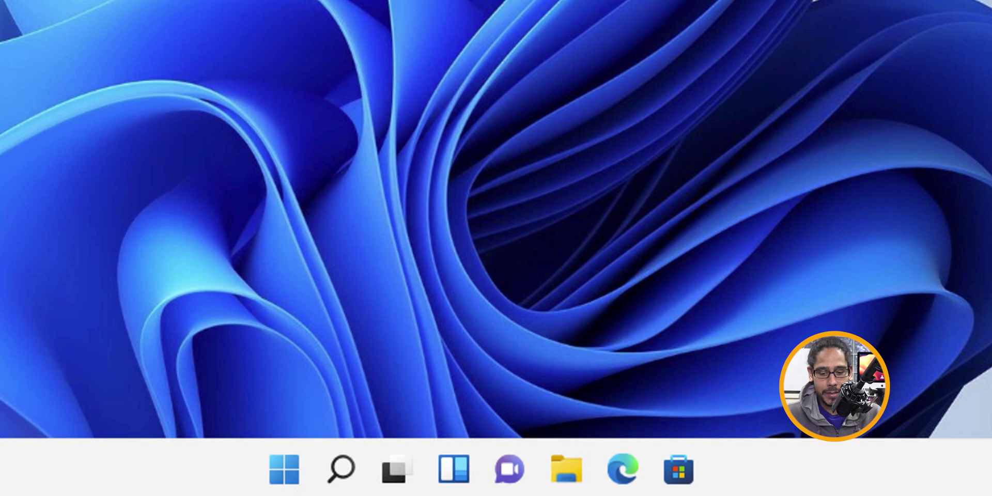
key("super+x")
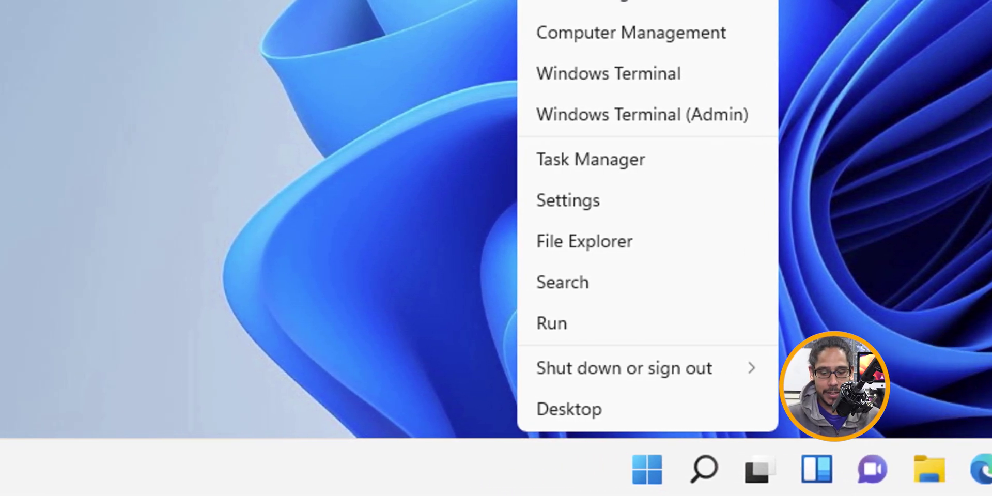
key("r")
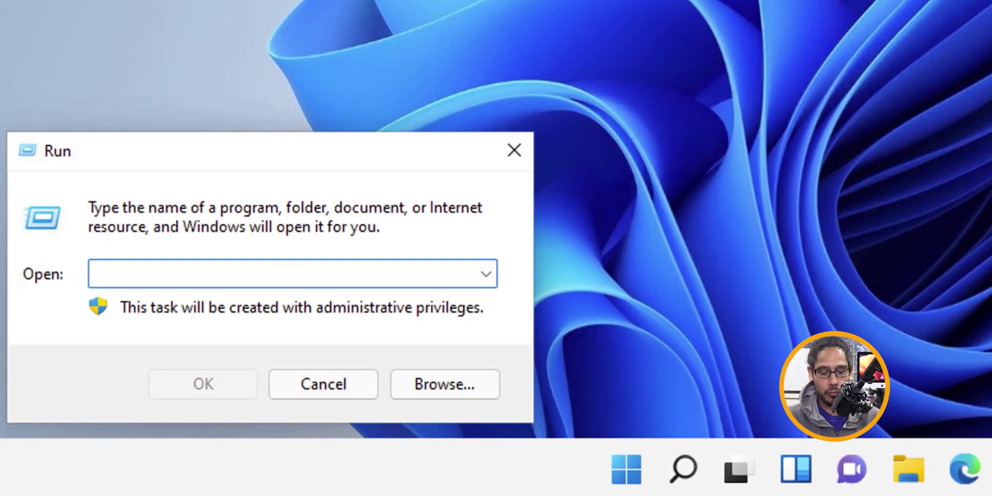
type("regedit")
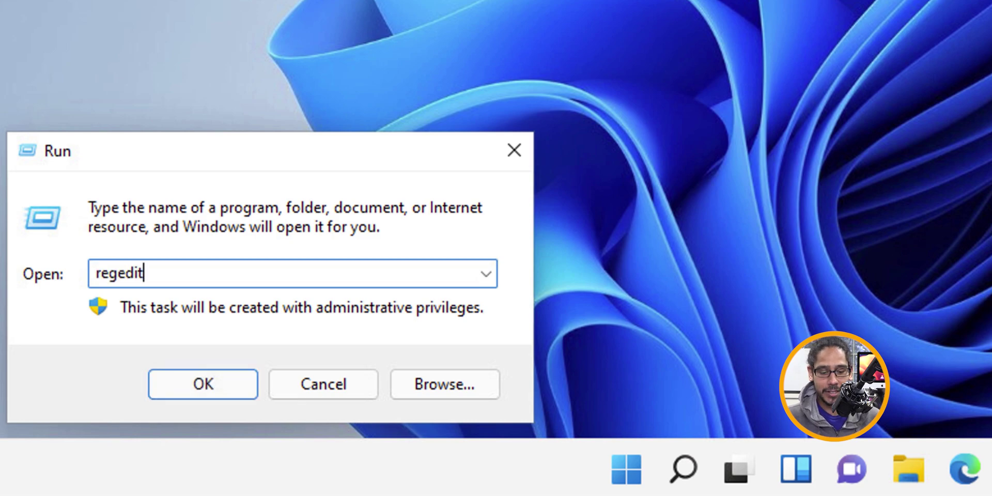
key("Return")
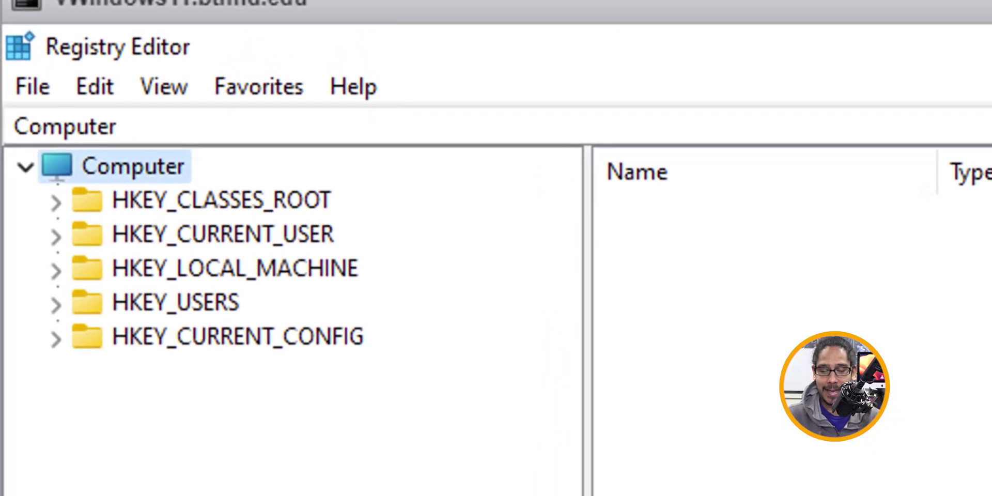
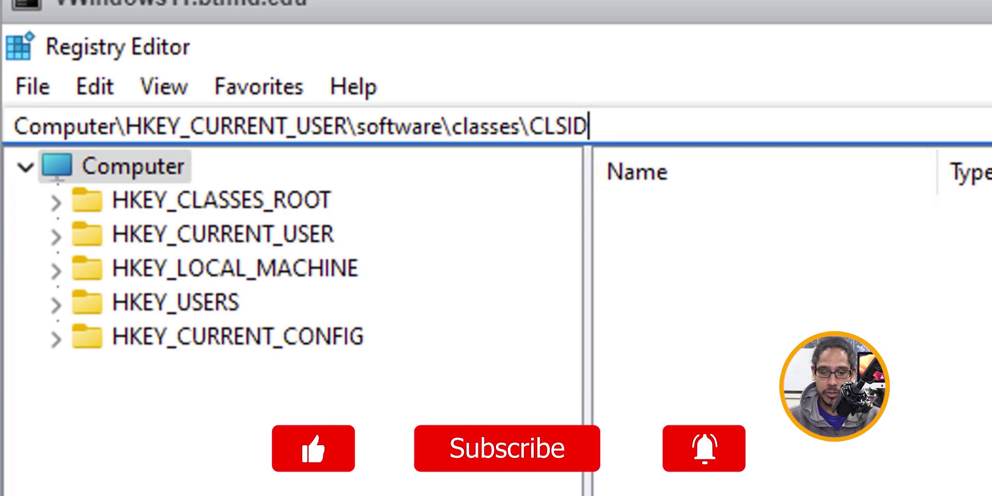
- Create a new key named {86ca1aa0-34aa-4e8b-a509-50c905bae2a2} under the current user's CLSID key
key("Return")
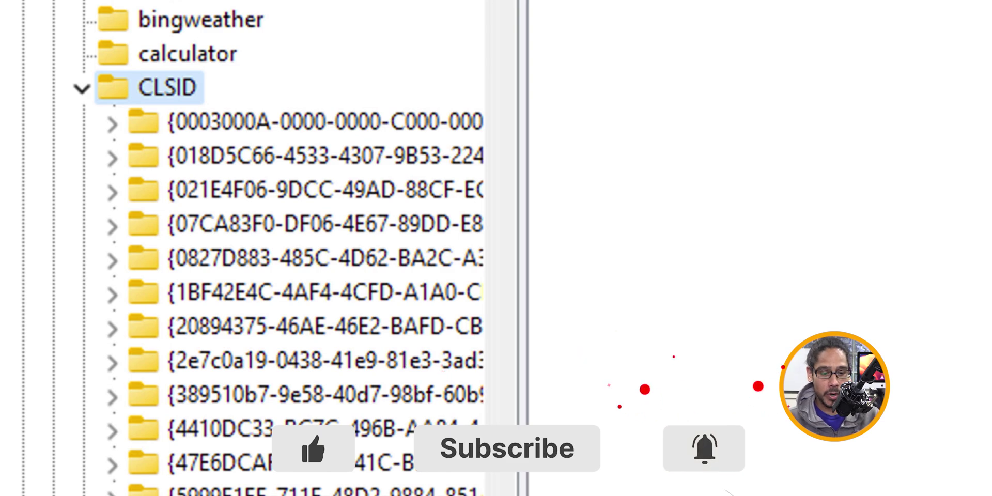
right_click(181, 86)
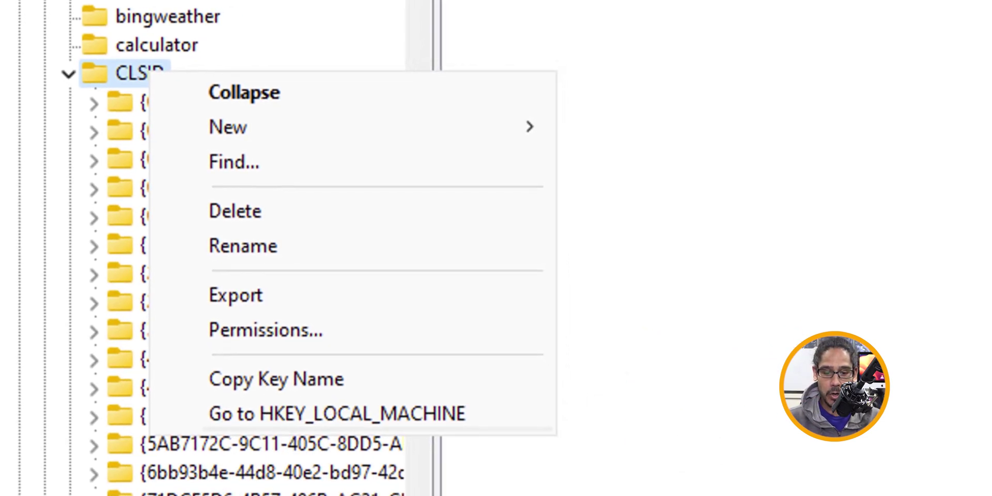
left_click(595, 126)
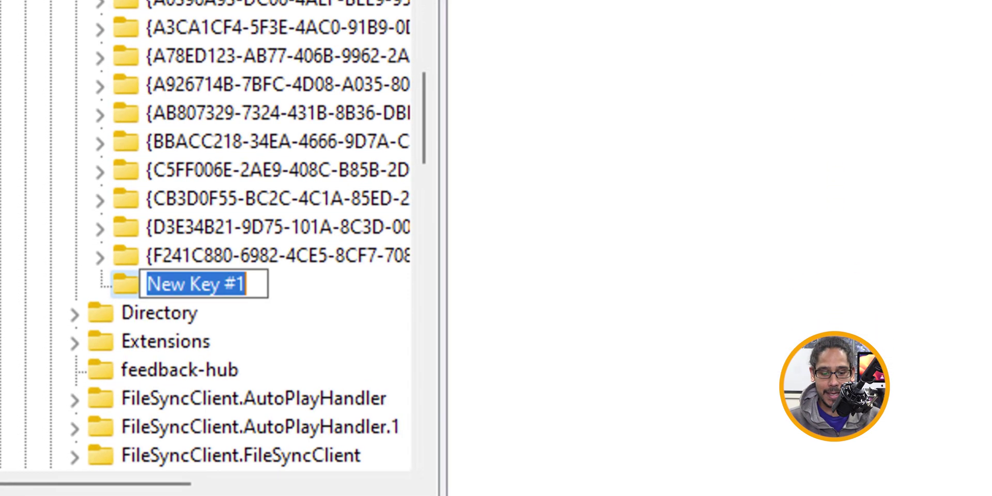
type("{86ca1aa0-34aa-4e8b-a509-50c905bae2a2}")
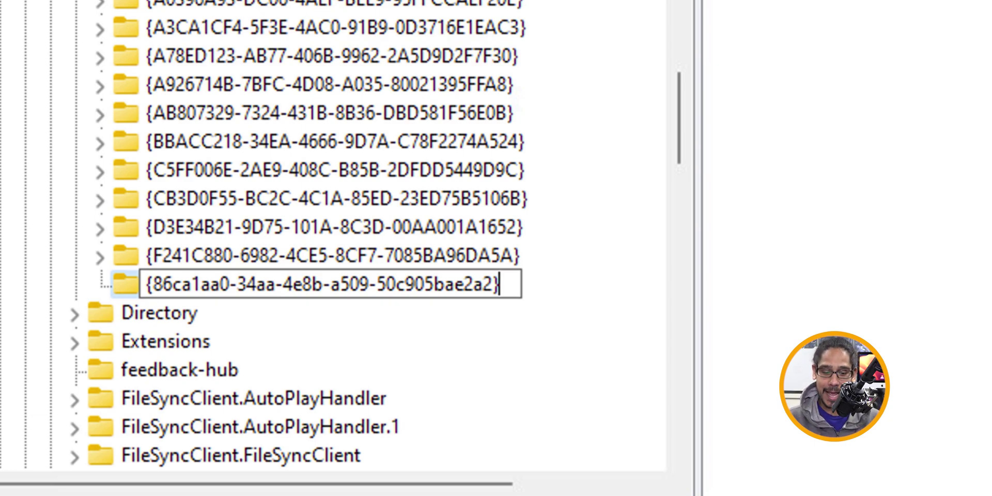
key("Return")
- Add an InprocServer32 subkey inside the new GUID key and focus its (Default) value
key("shift+F10")
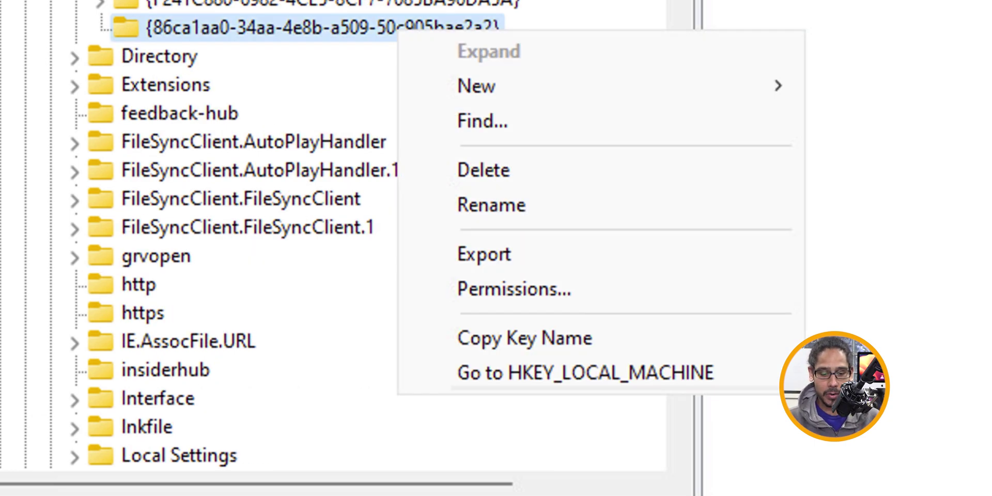
key("n")
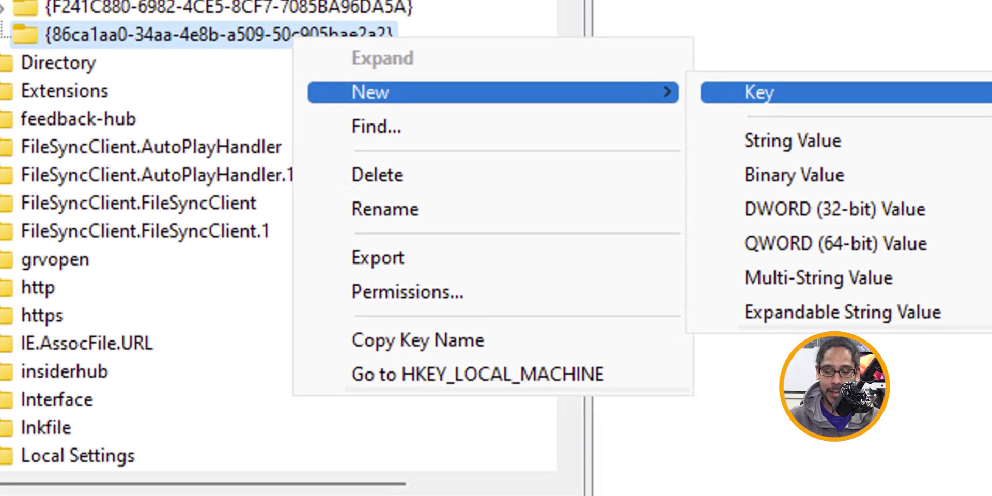
key("Return")
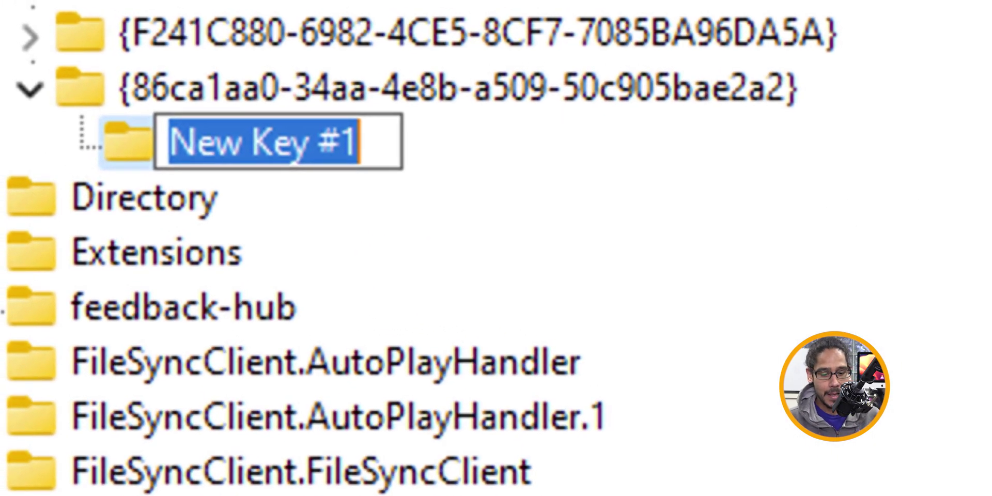
type("InprocServer32")
key("Return")
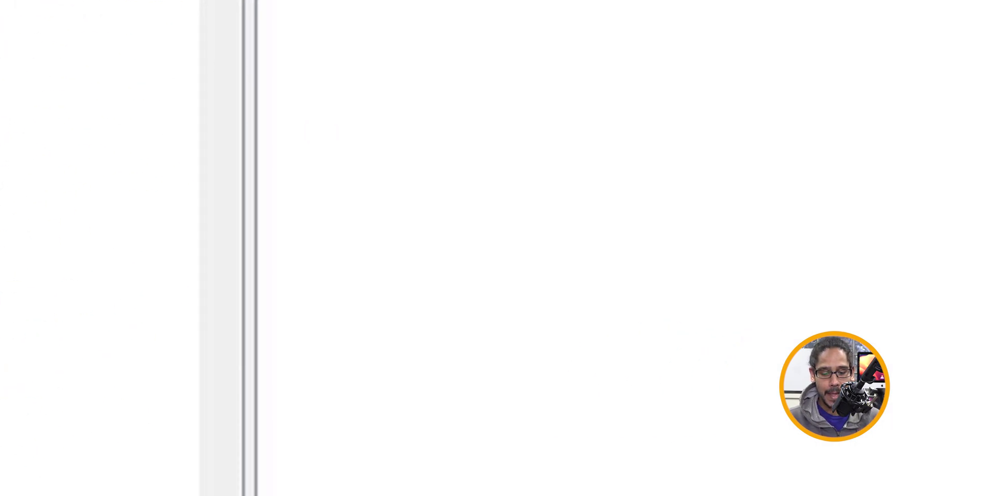
key("Tab")
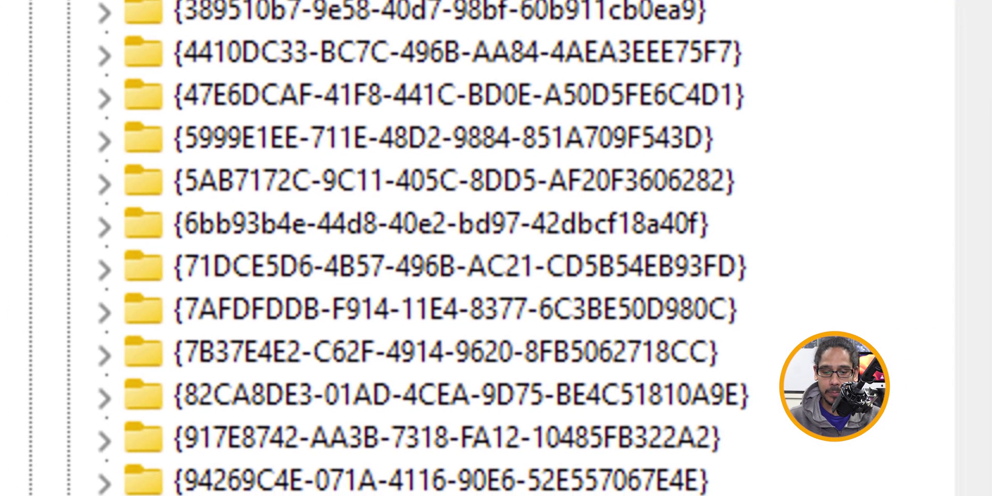
- Save InprocServer32's (Default) value with blank value data
key("Return")
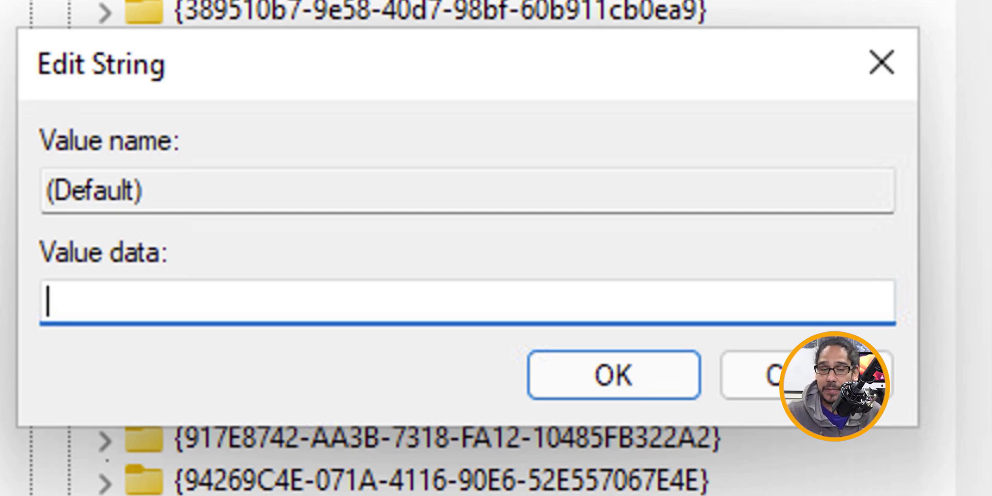
key("Return")
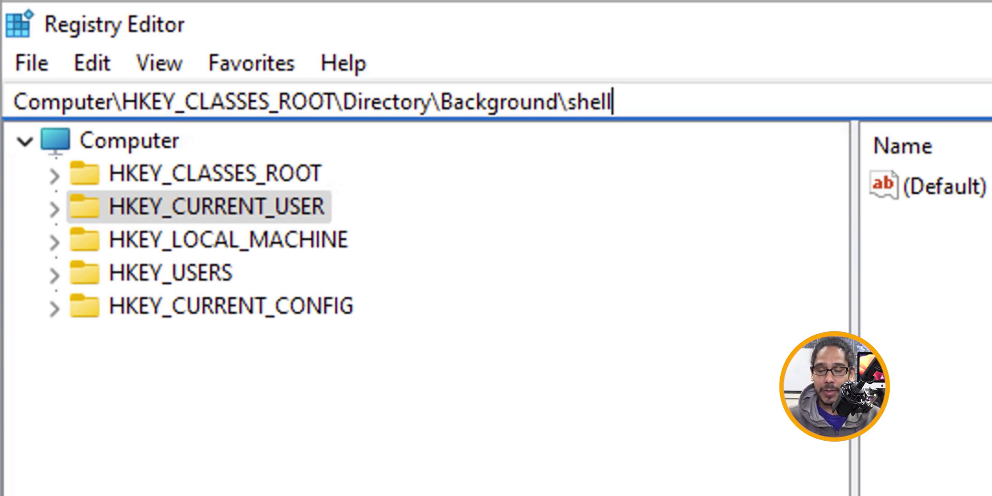
- Create a key named Notepad under HKCR\Directory\Background\shell
key("Return")
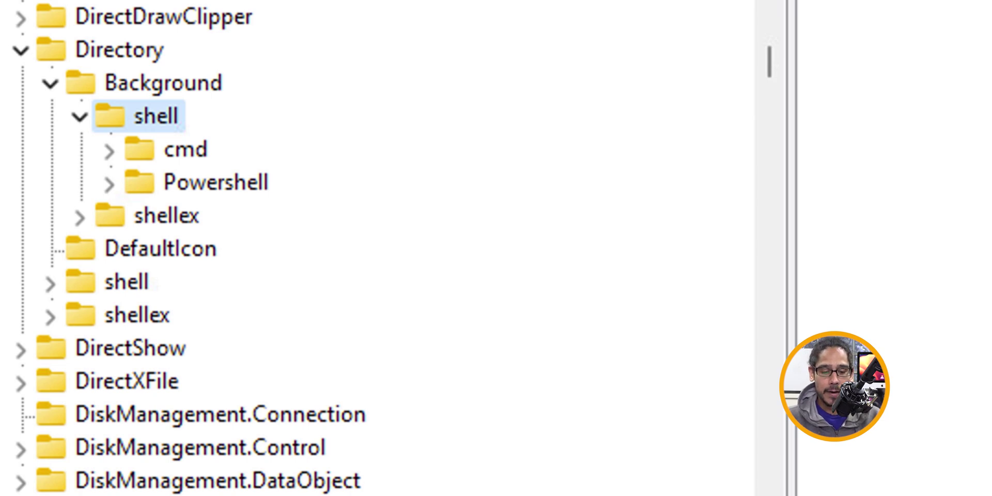
key("shift+F10")
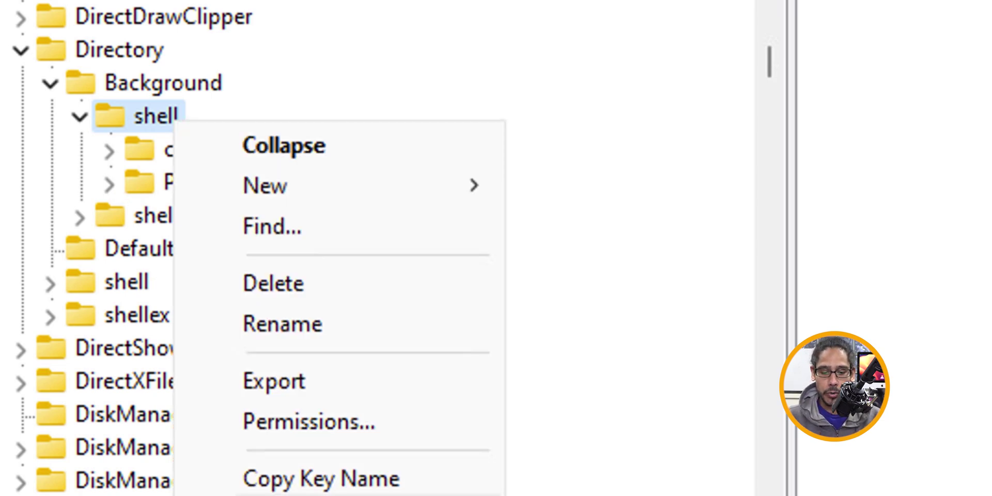
key("n")
key("Return")
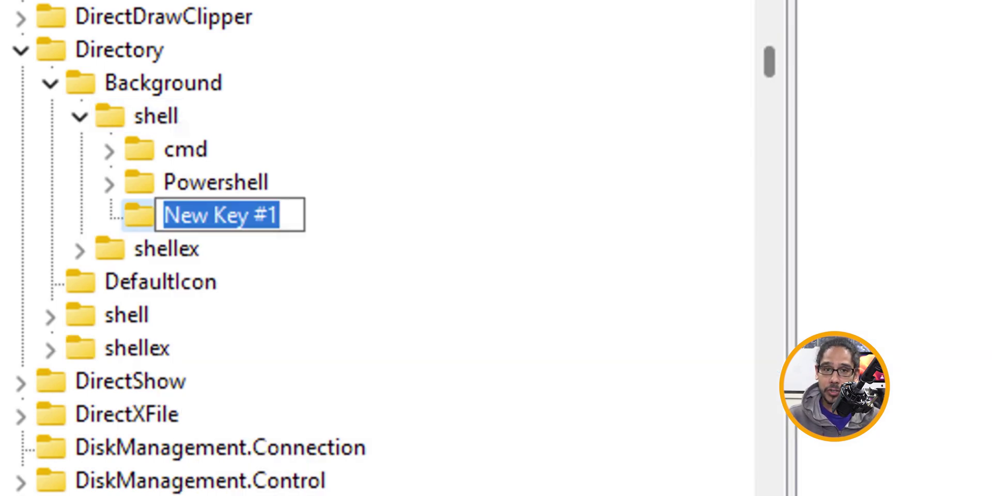
type("Notepad")
key("Return")
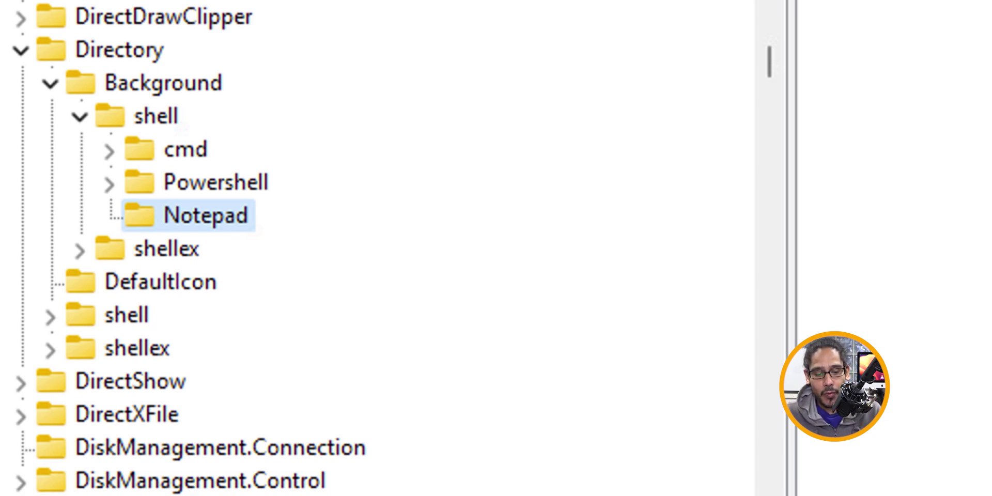
- Add a command subkey inside Notepad and select its (Default) value
right_click(211, 214)
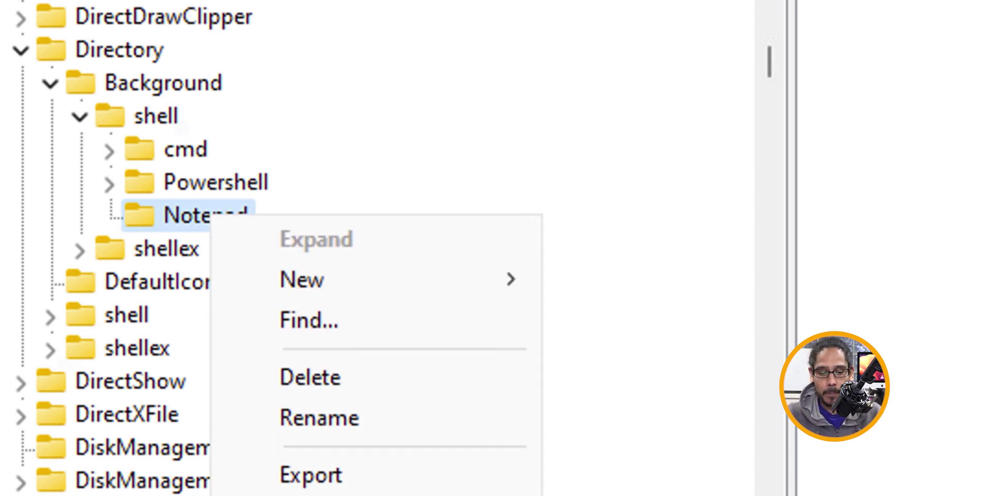
key("n")
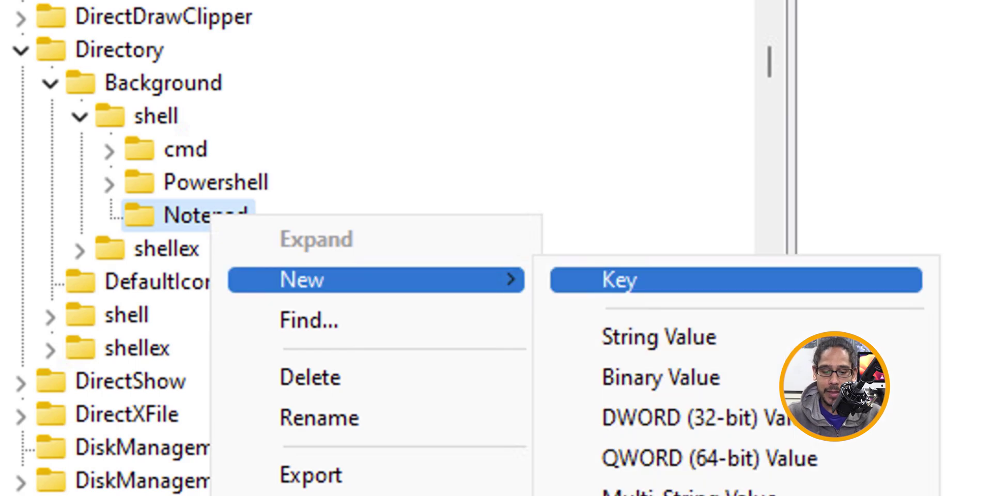
key("Return")
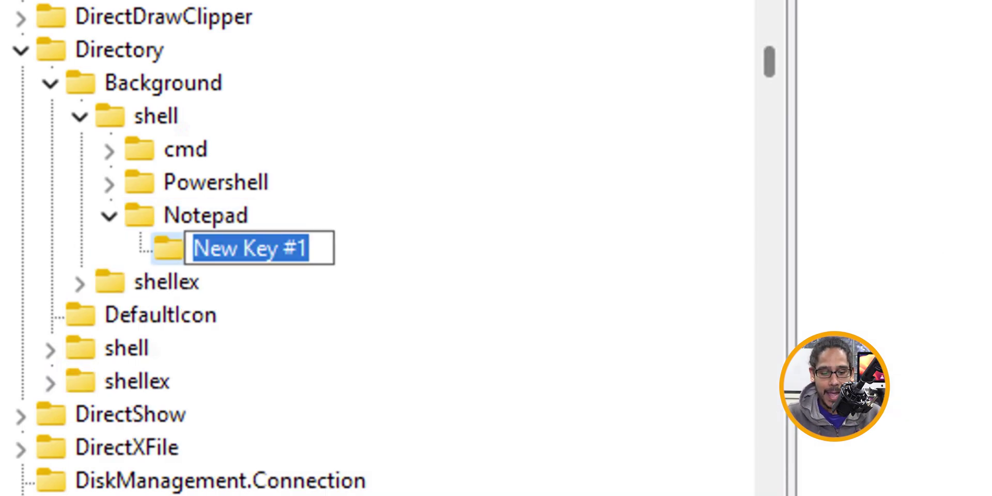
type("command")
key("Return")
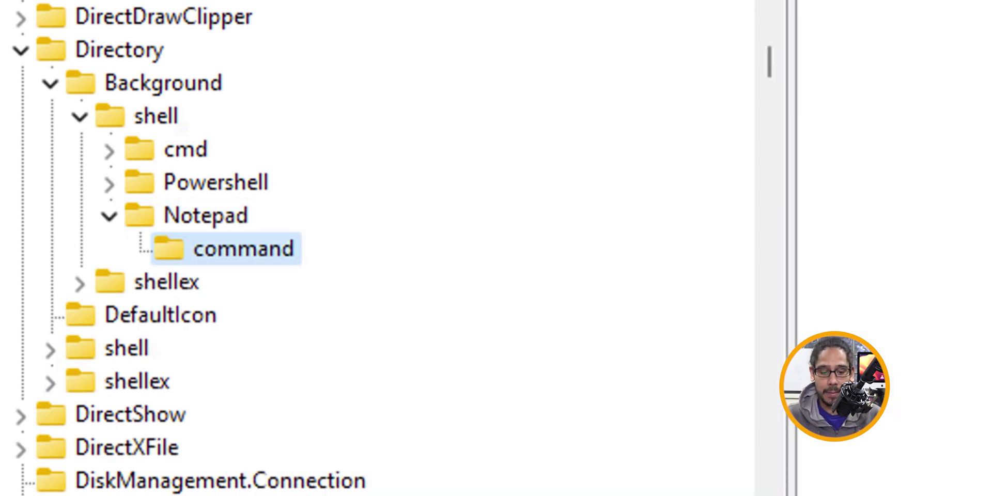
left_click(250, 66)
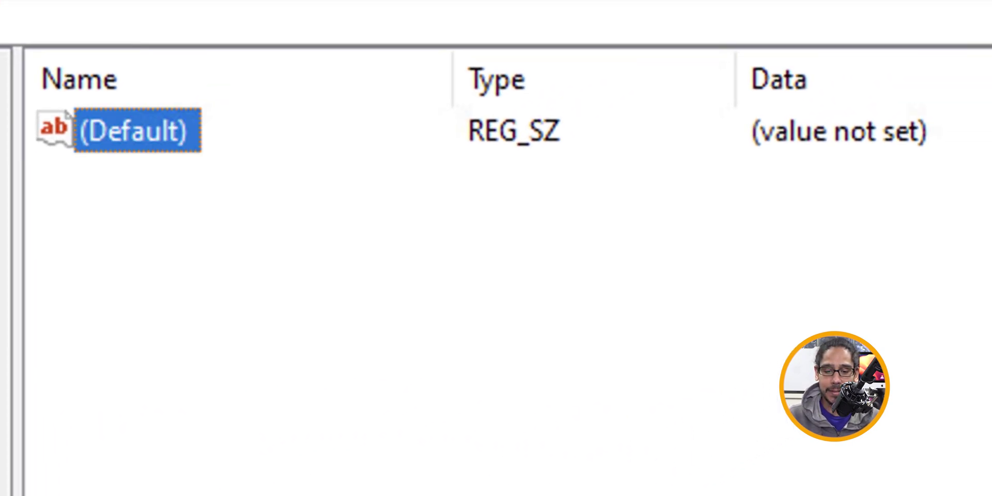
- Copy notepad's quoted path from System32 in File Explorer and paste it into the (Default) value data
key("Return")
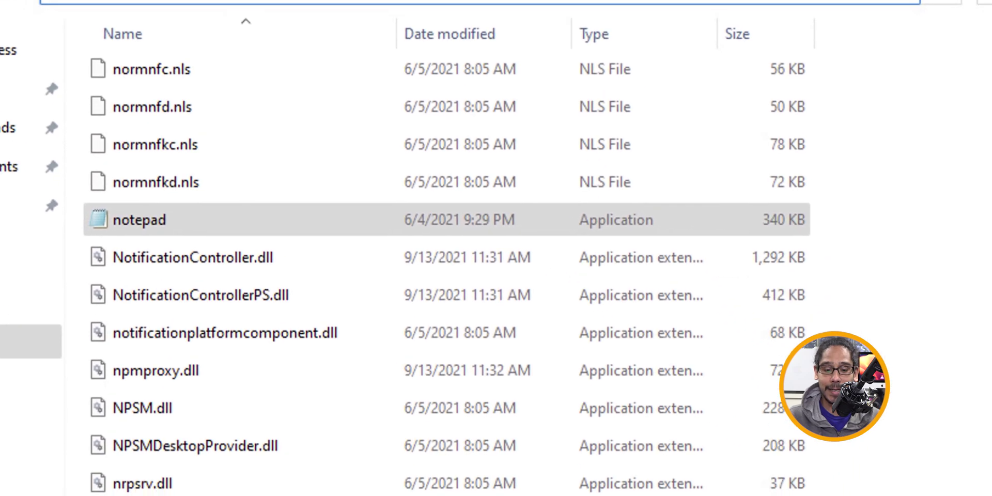
left_click(271, 375)
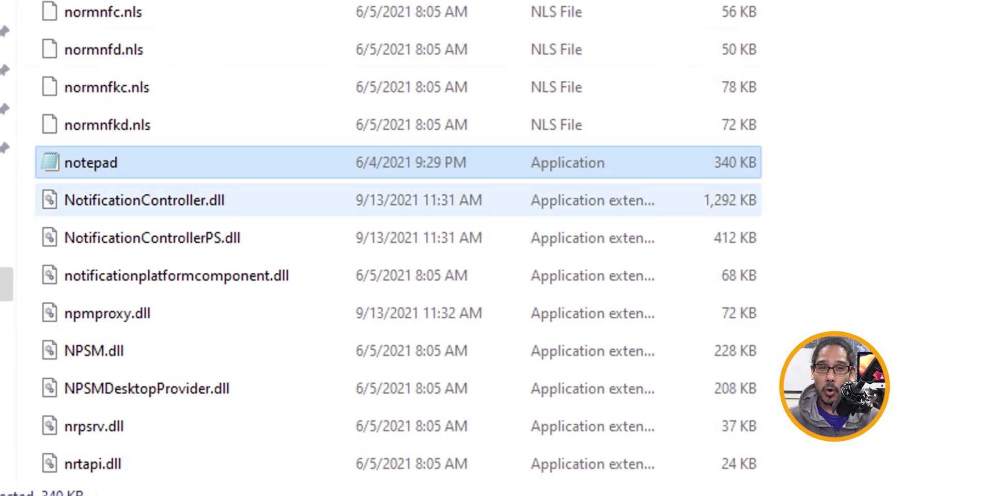
right_click(145, 159)
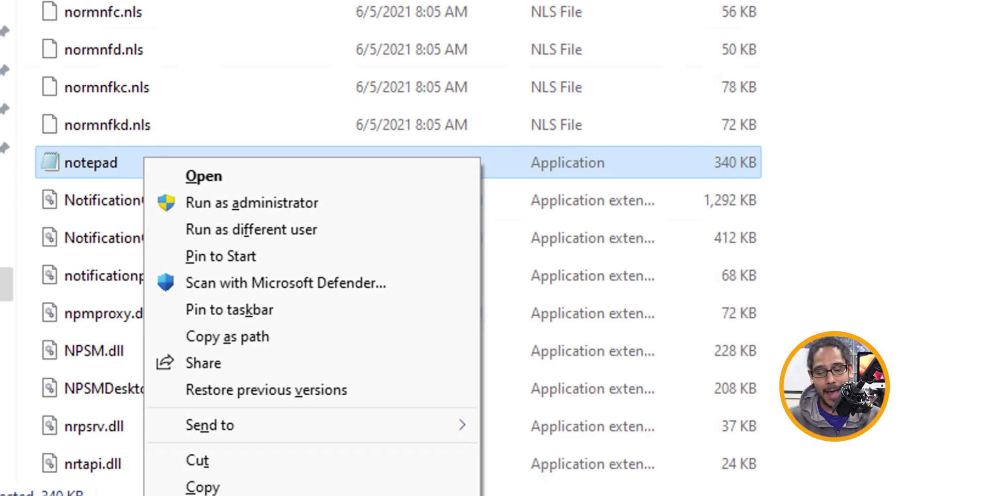
left_click(228, 337)
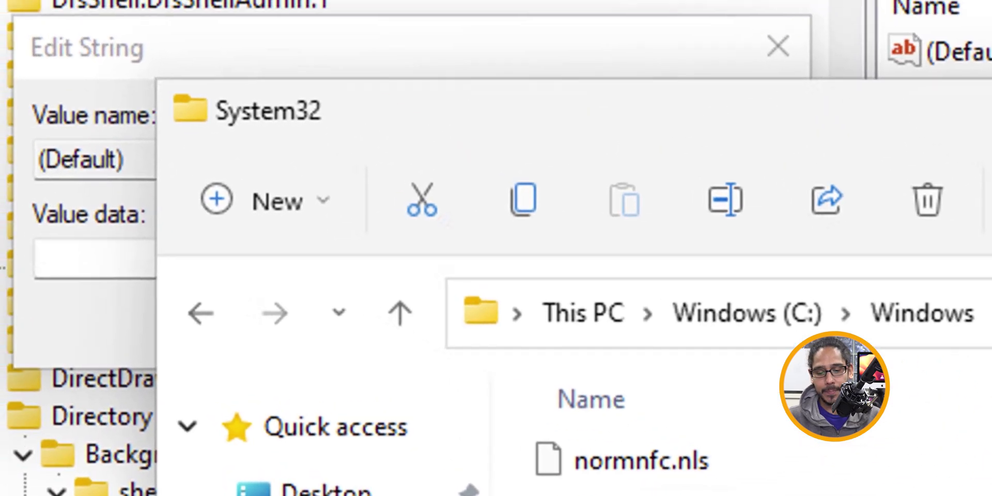
key("ctrl+v")
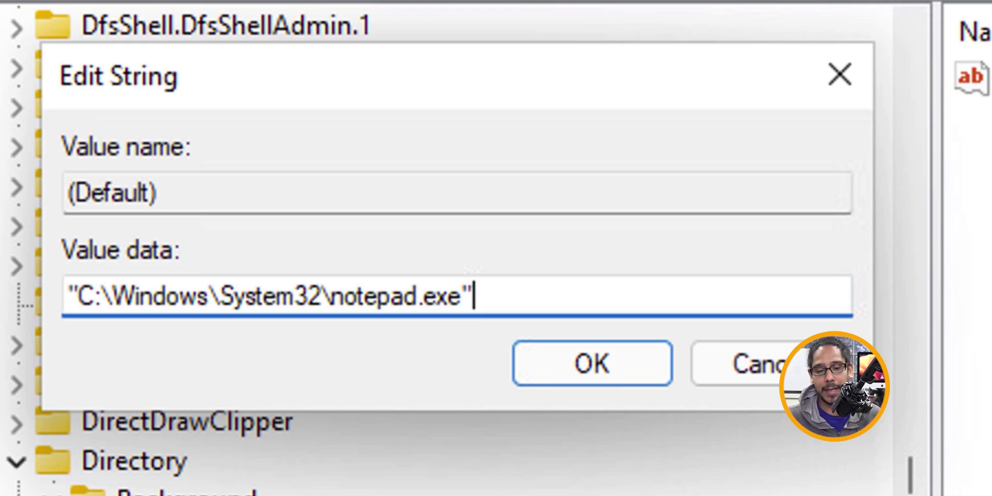
- Save "C:\Windows\System32\notepad.exe" as the command key's (Default) value
key("Return")
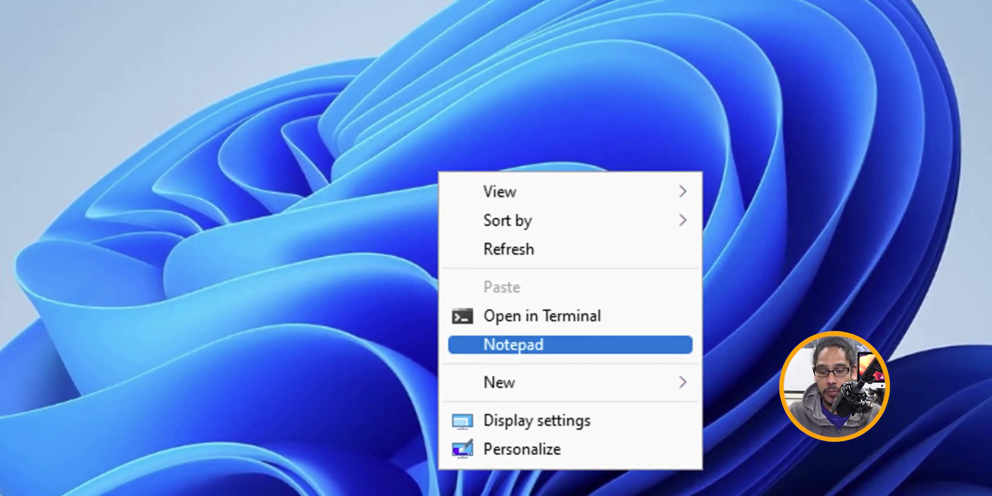
- Launch a new Untitled Notepad window from the desktop's Notepad menu entry
left_click(428, 288)
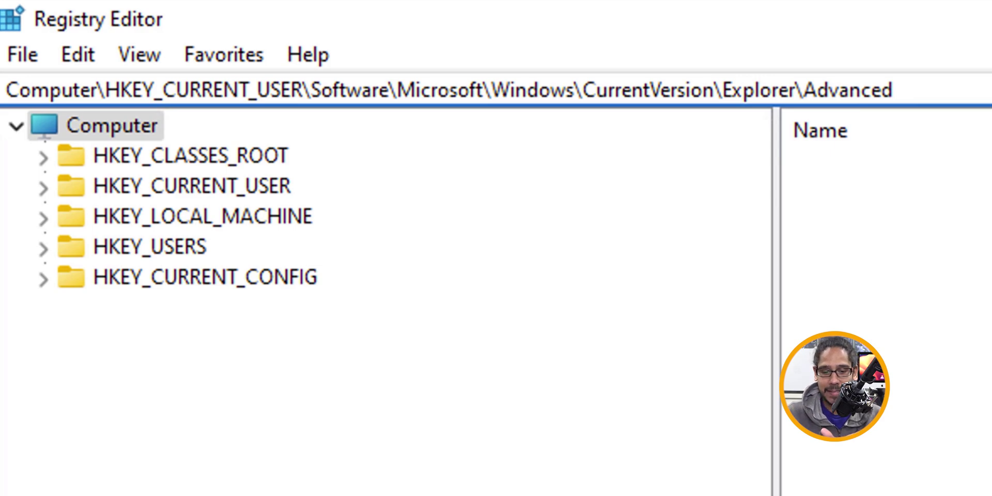
- Create a DWORD (32-bit) value TaskbarSi under Explorer\Advanced with value data 2
key("Return")
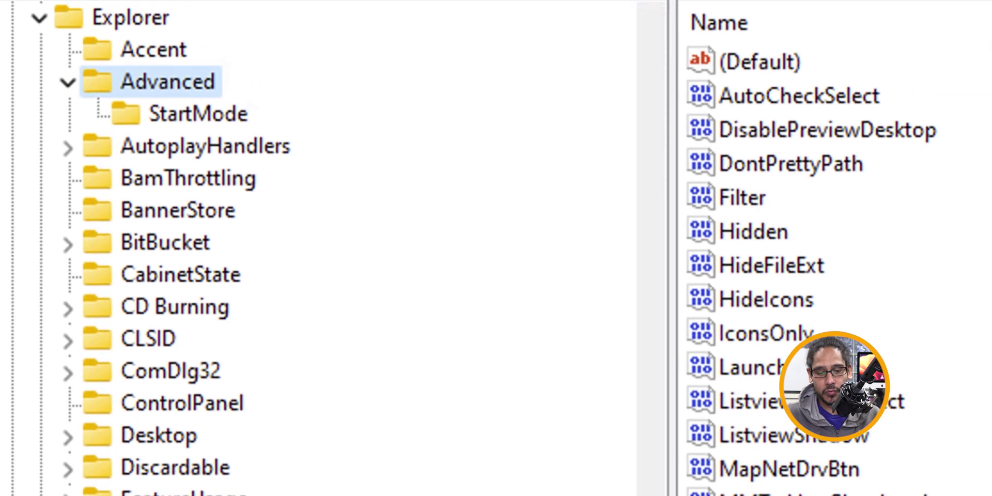
key("shift+F10")
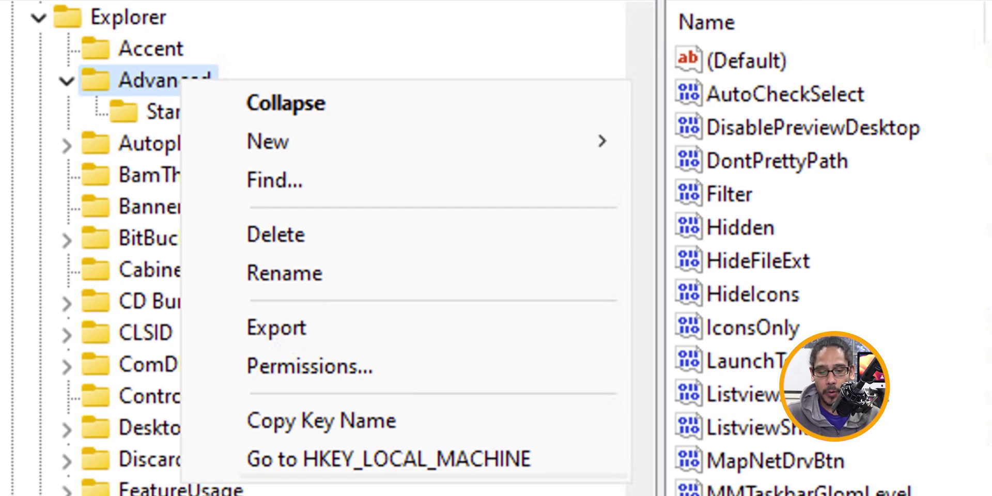
key("Down")
key("Right")
key("Down")
key("Down")
key("Down")
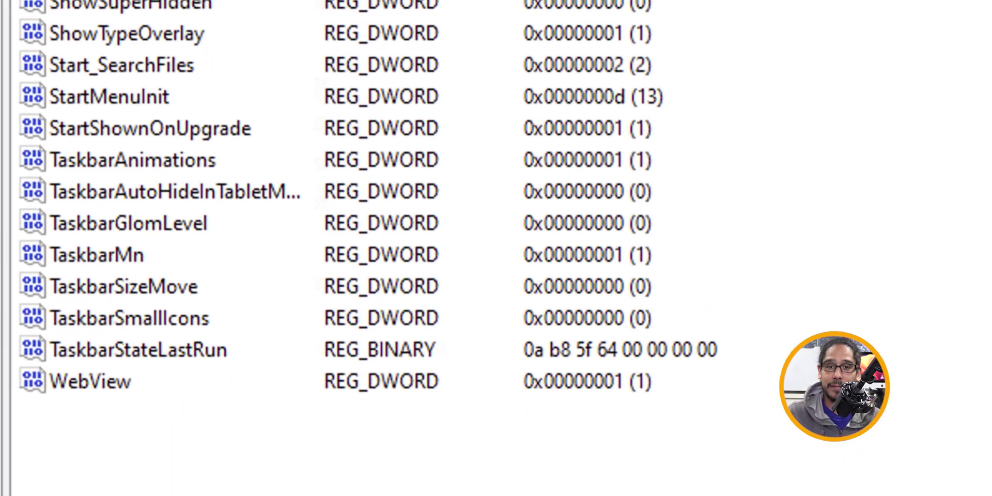
key("Return")
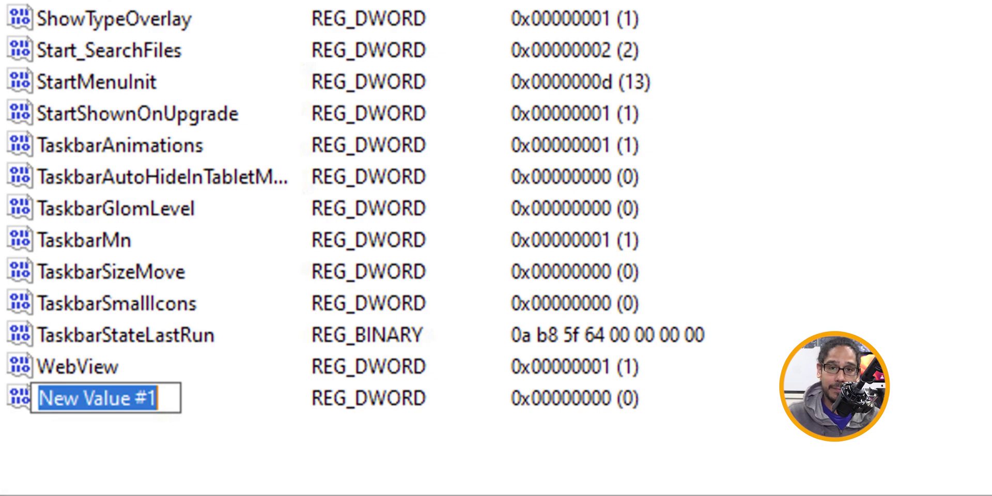
key("ctrl+v")
key("Return")
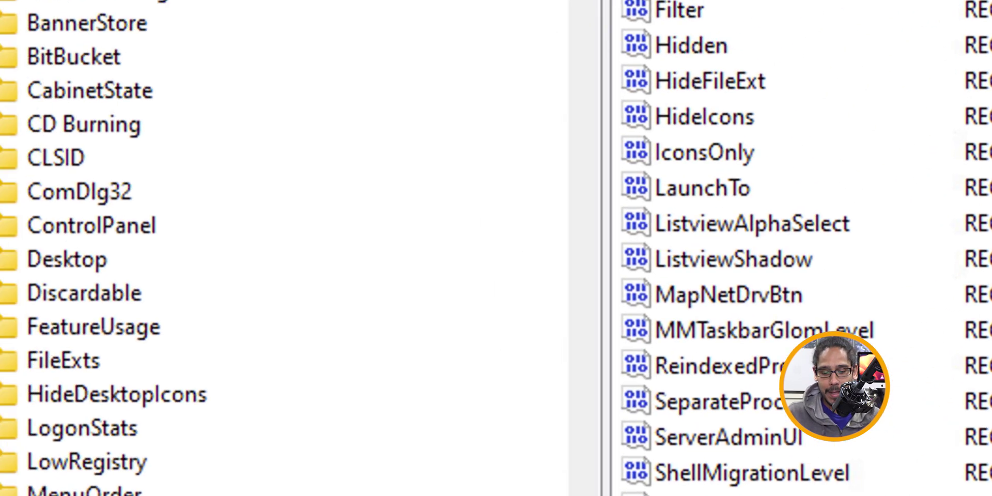
key("Return")
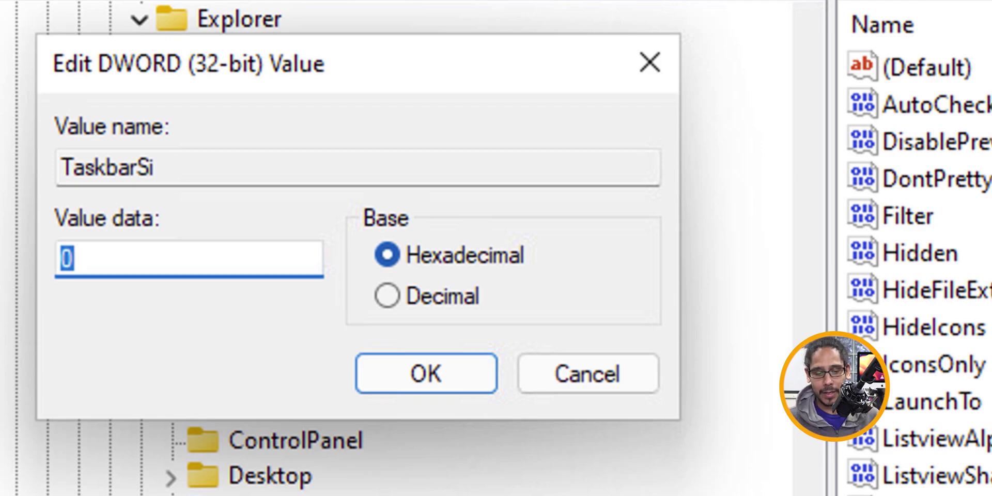
type("2")
key("Return")
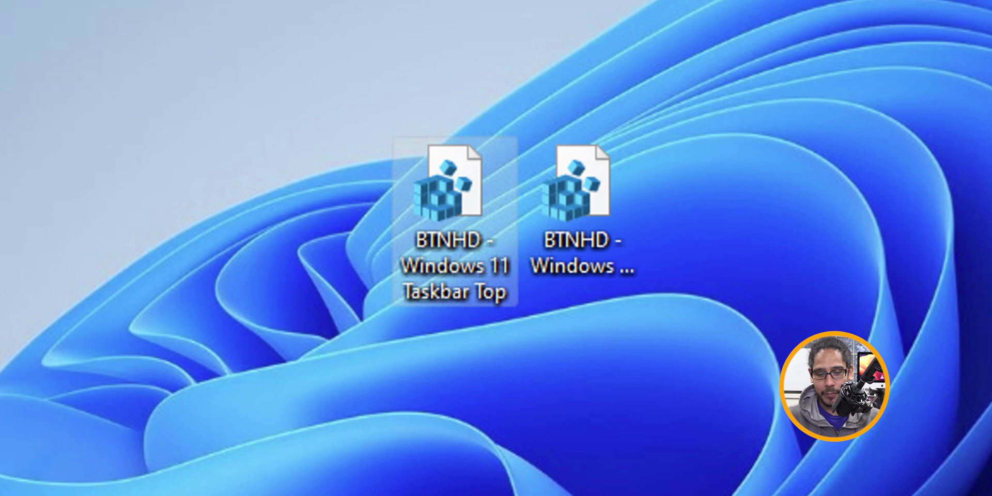
- Merge the BTNHD - Windows 11 Taskbar Top registry file, confirming the add to the registry
left_click(582, 196)
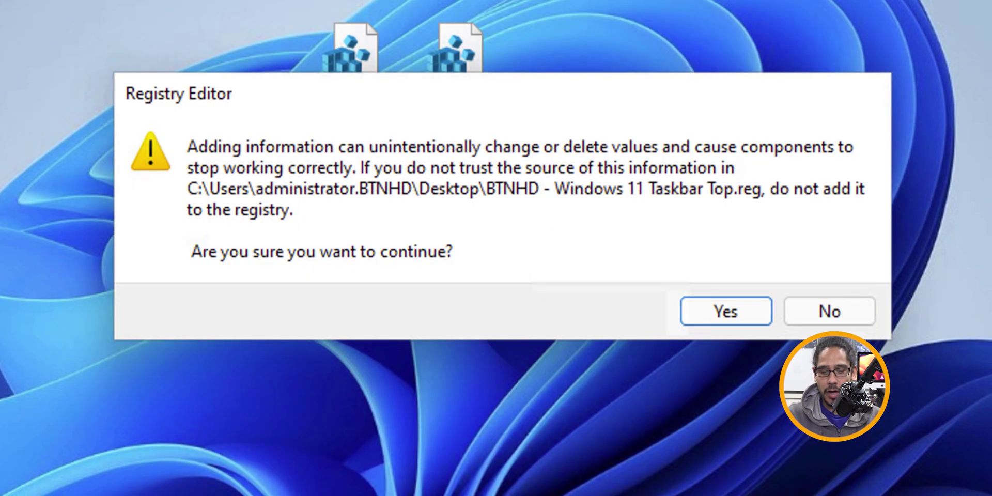
key("Return")
key("Return")
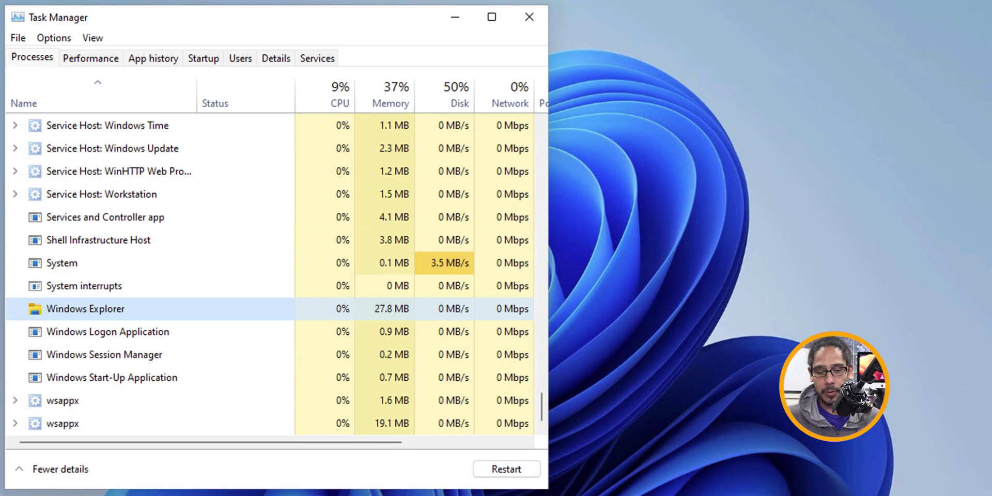
- Bring up Windows Explorer's context menu in Task Manager, then dismiss the lock screen to reach sign-in
right_click(99, 313)
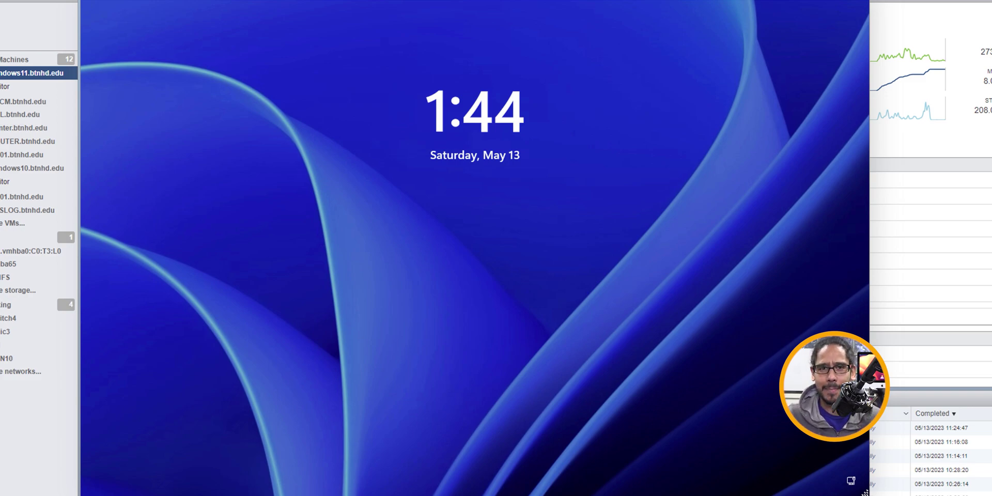
key("Return")
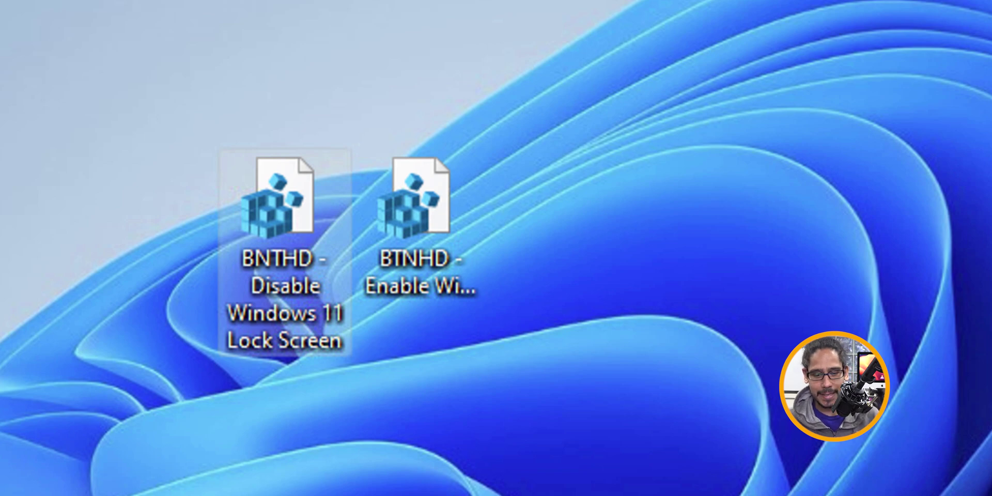
- Merge the Disable Windows 11 Lock Screen .reg file, allowing it to run and confirming
left_click(420, 248)
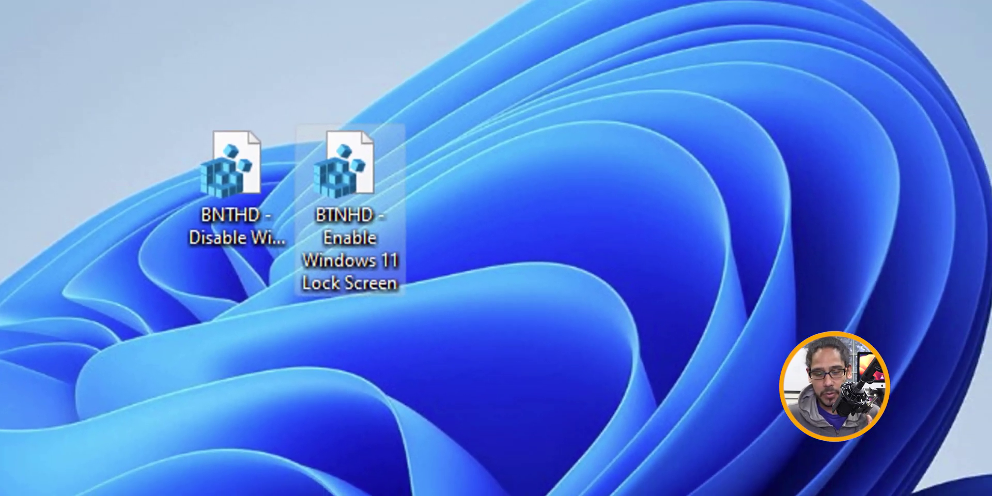
right_click(275, 245)
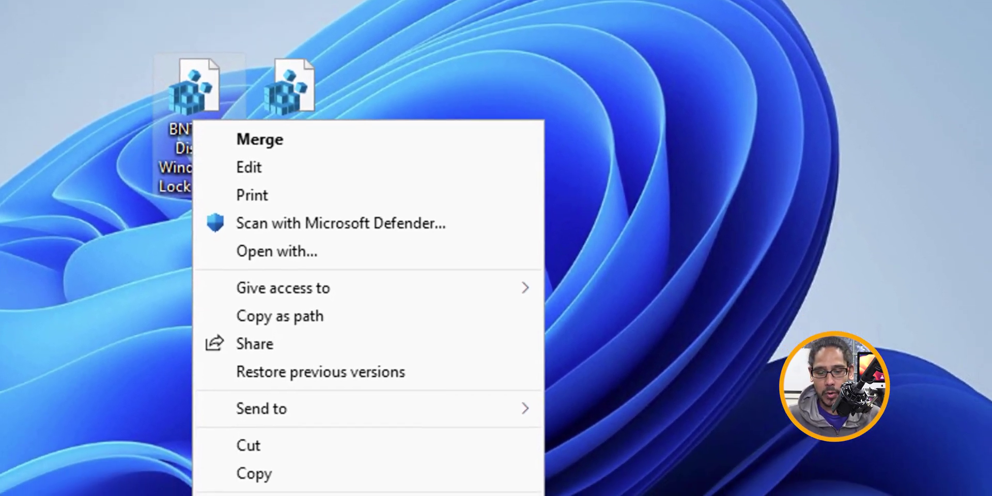
left_click(276, 202)
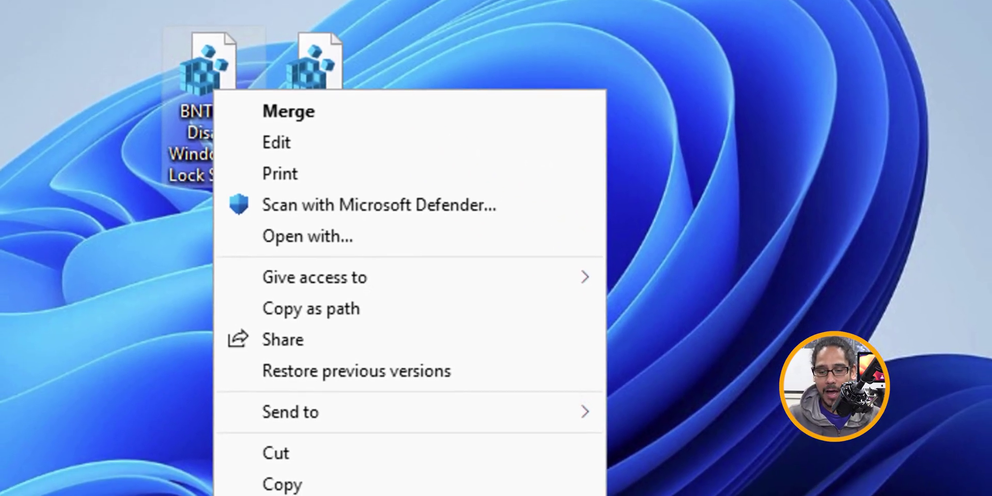
key("Return")
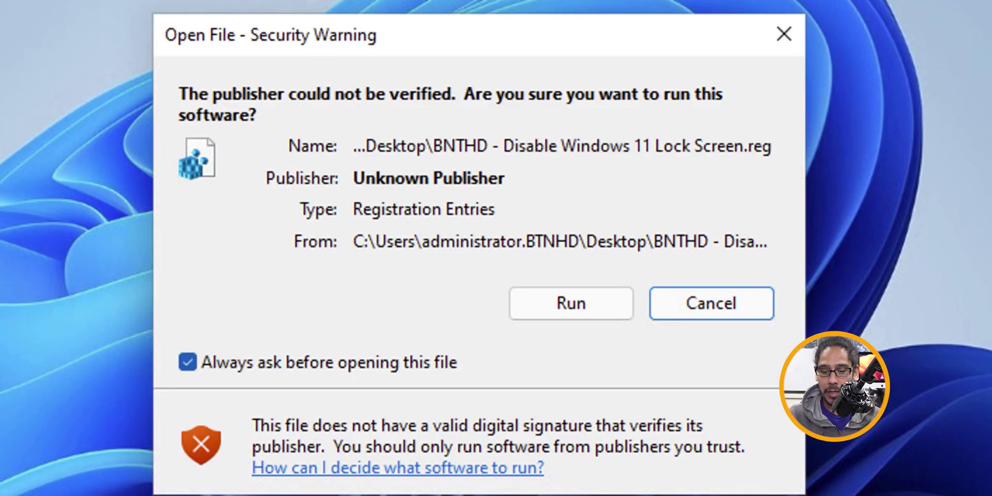
key("alt+r")
key("Return")
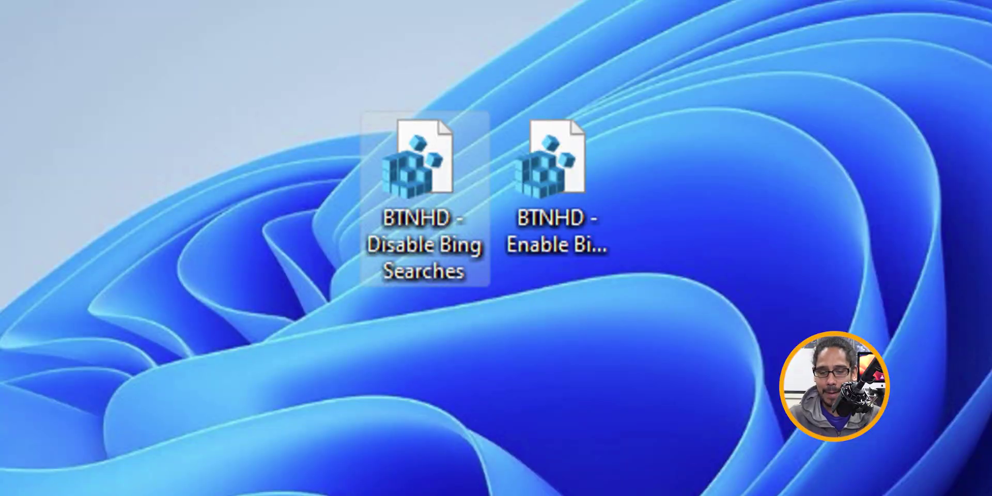
- Merge the Disable Bing Searches .reg file into the registry, allowing the unsigned file to run
left_click(558, 201)
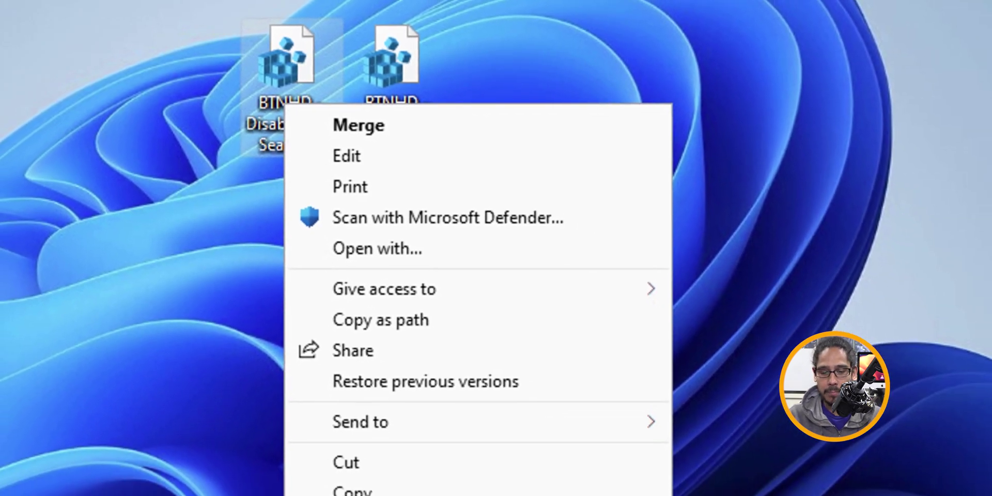
key("Return")
key("alt+r")
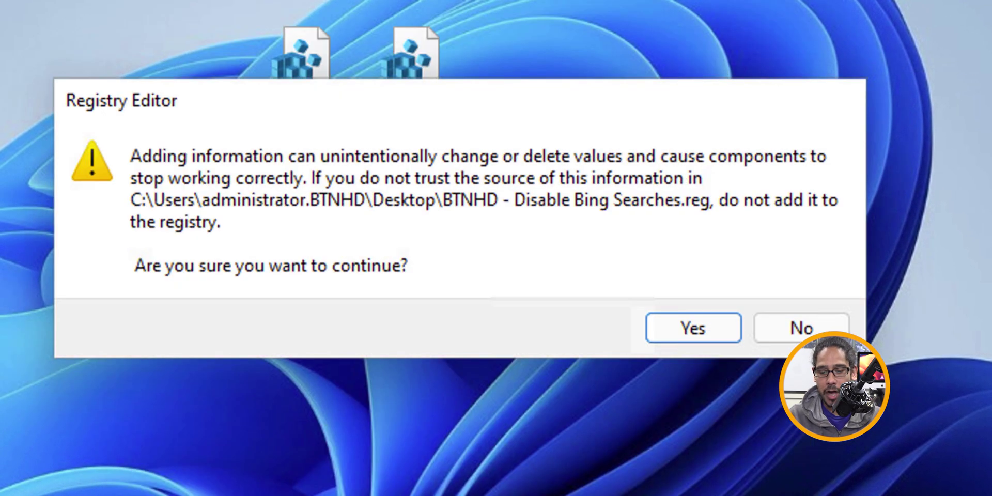
key("Return")
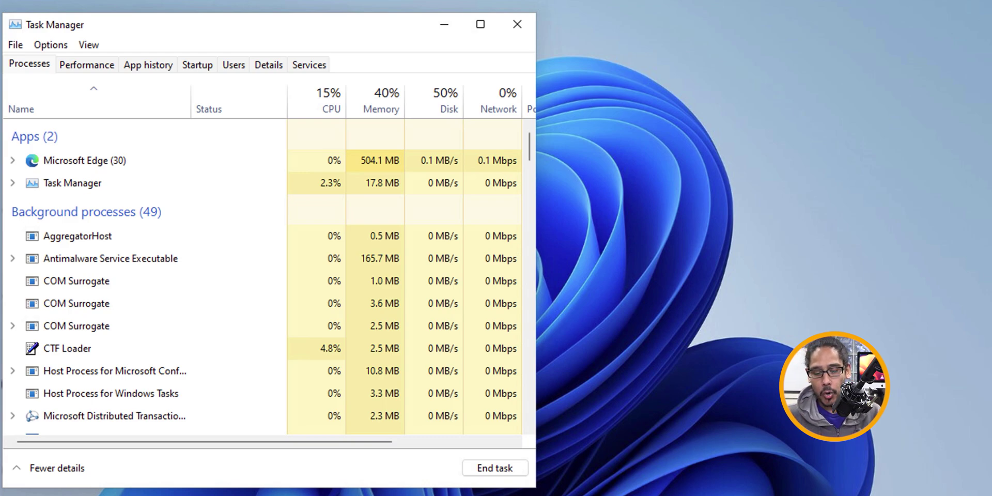
- Restart the Windows Explorer process from Task Manager's process list
scroll(145, 277, "down", 15)
left_click(81, 311)
right_click(101, 309)
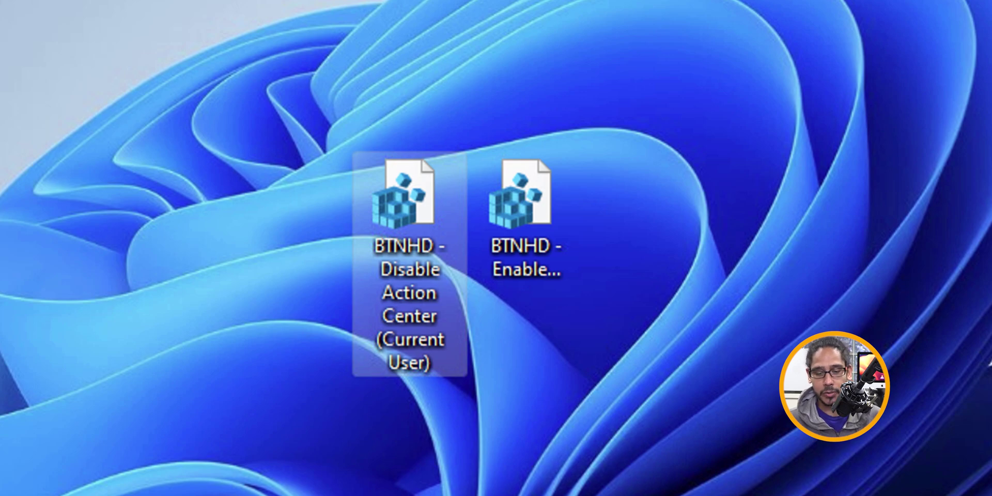
- Merge the Disable Action Center (Current User) .reg file into the registry
left_click(519, 193)
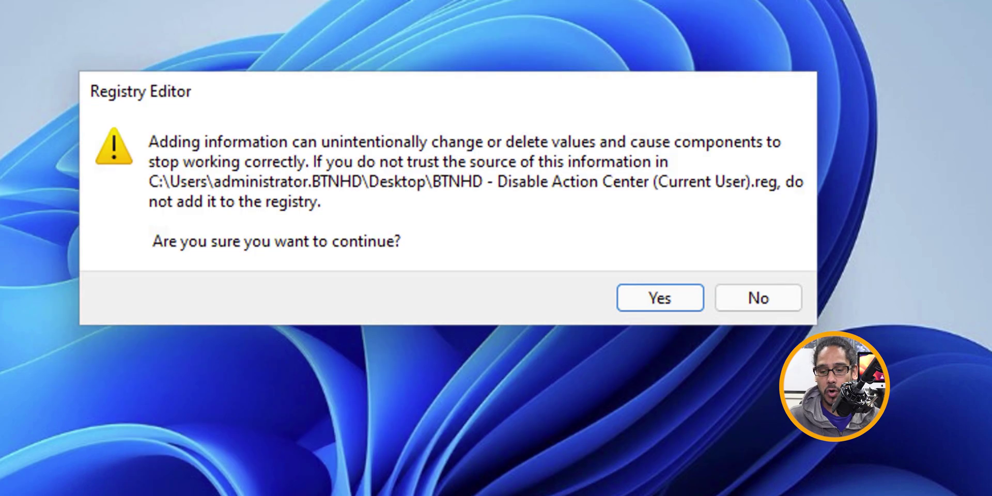
key("Return")
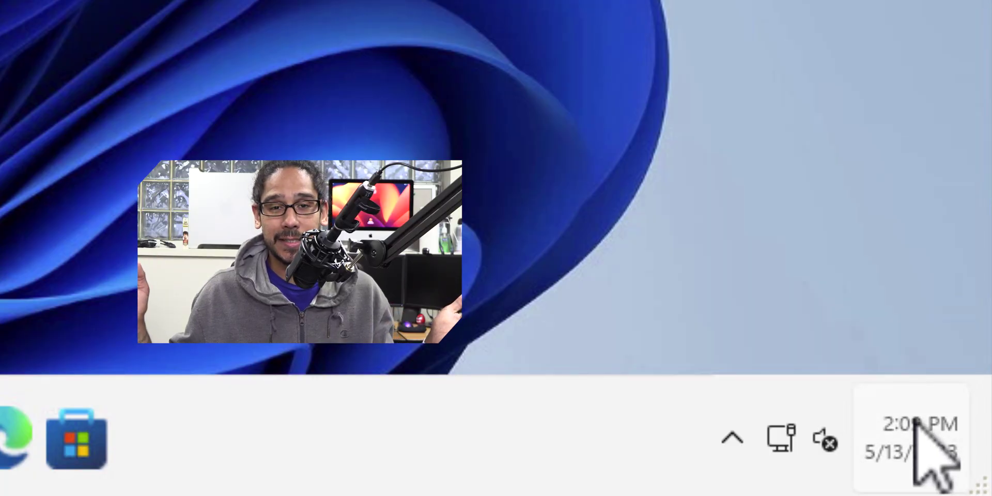
right_click(916, 422)
key("Escape")
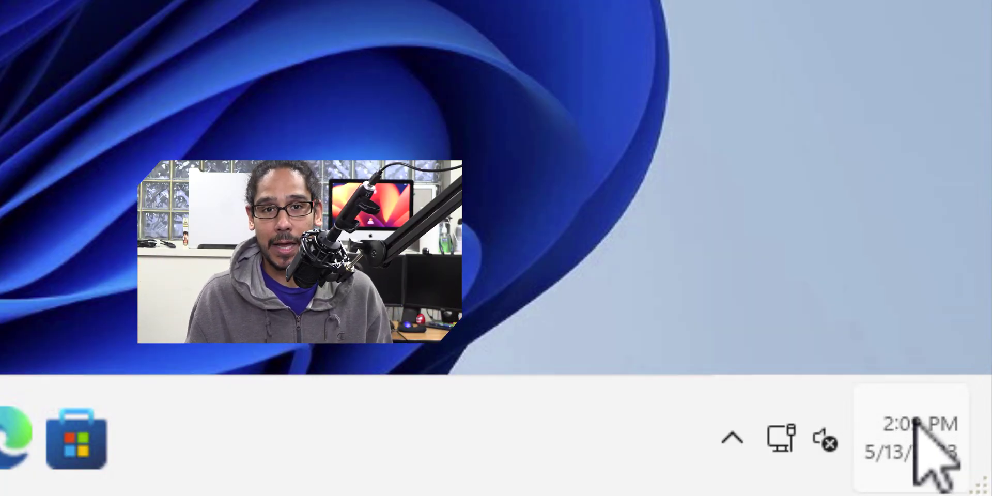